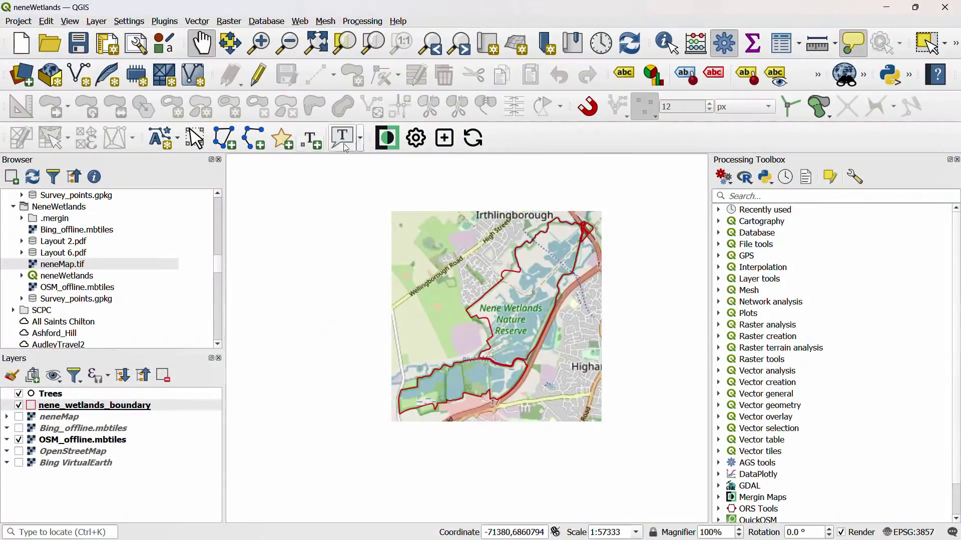
Bring up the Settings > User Profiles list, where default is the active profile.
left_click(142, 24)
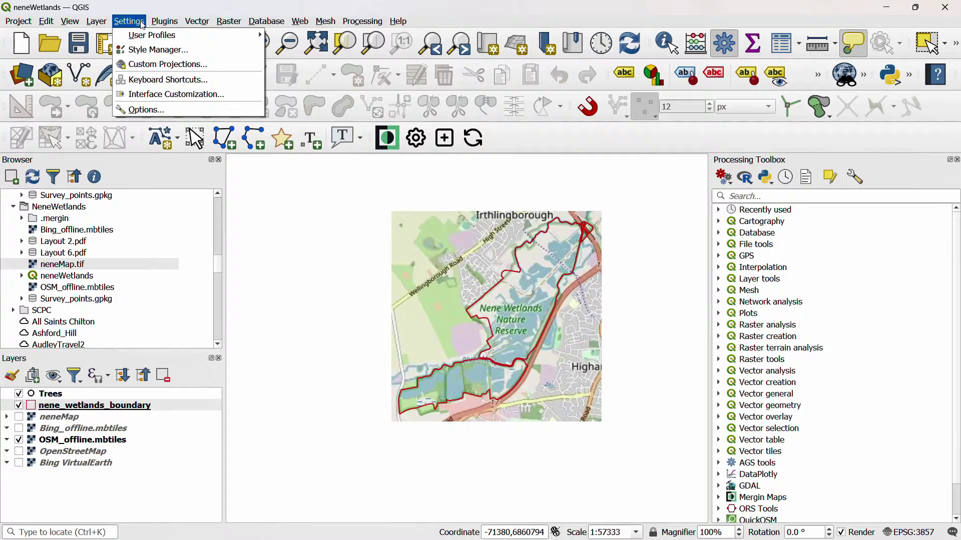
mouse_move(165, 37)
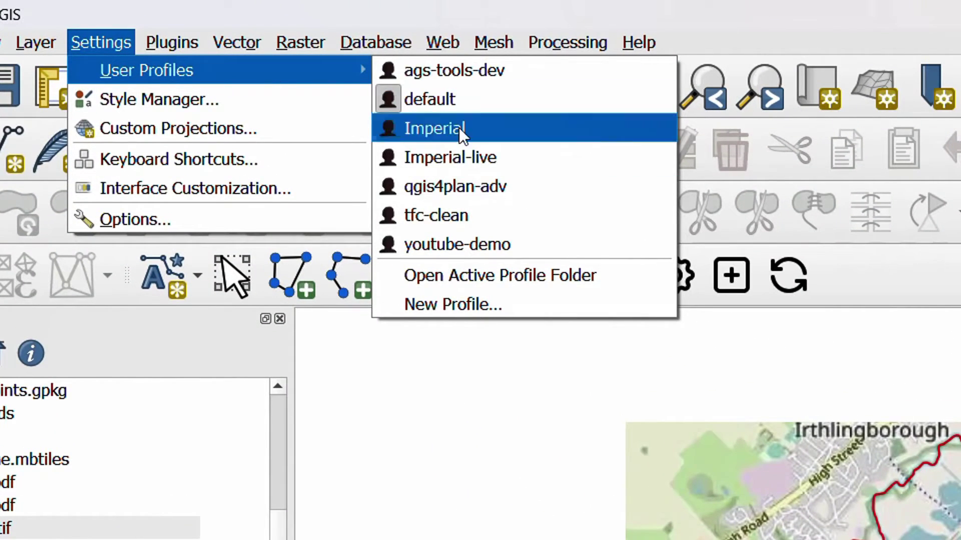
Create a new user profile named youtube-demo2, which opens in a second QGIS window.
left_click(513, 306)
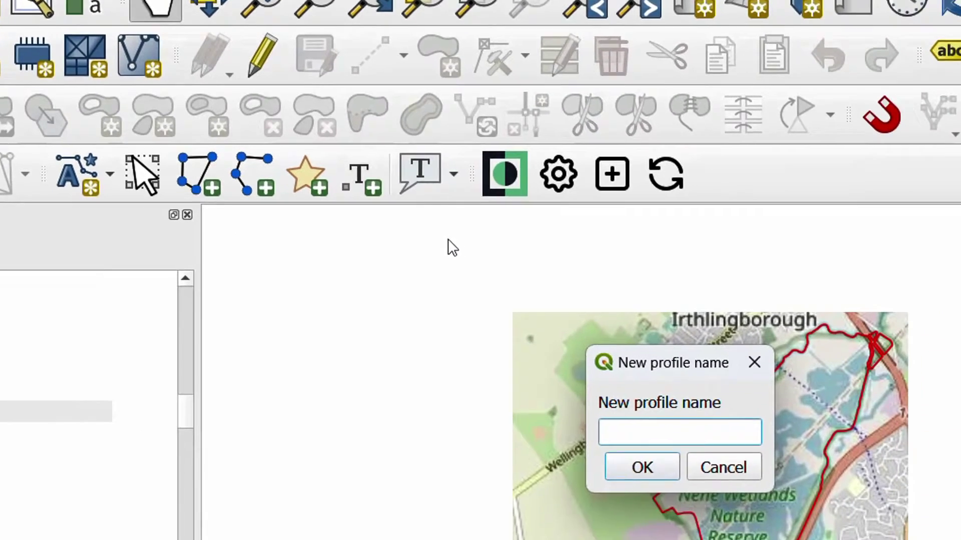
type("youtube-demo")
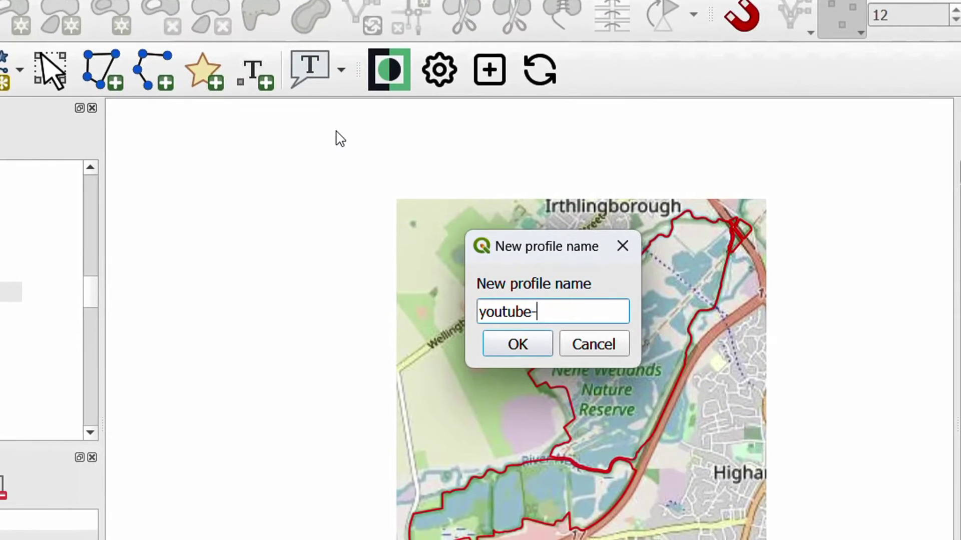
type("2")
left_click(504, 351)
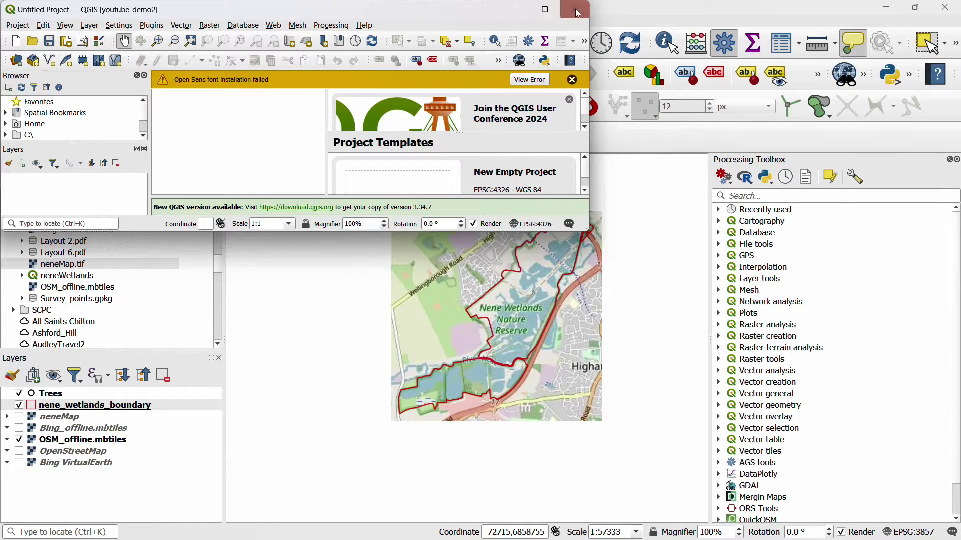
Maximize the youtube-demo2 window, dismiss the font warning bar, then restore the window's smaller size.
left_click(549, 15)
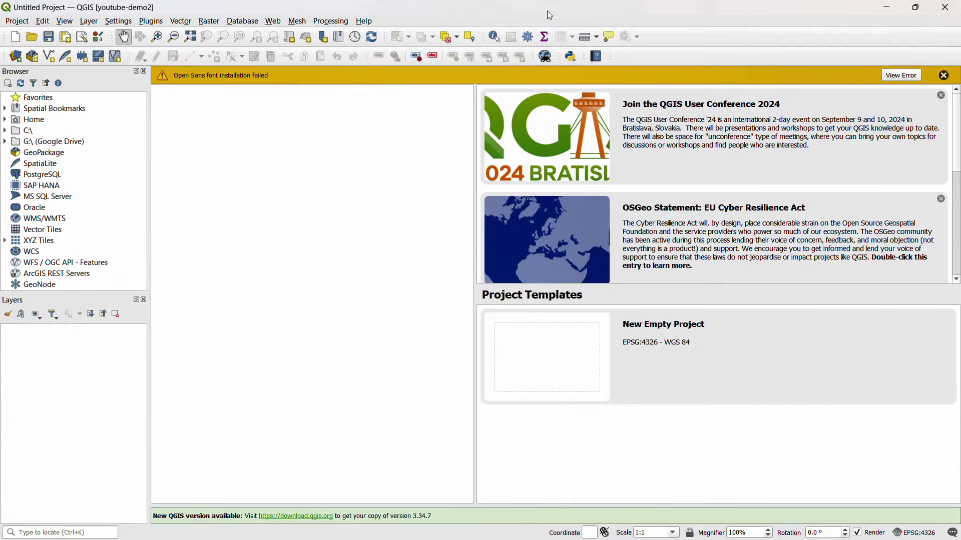
left_click(944, 77)
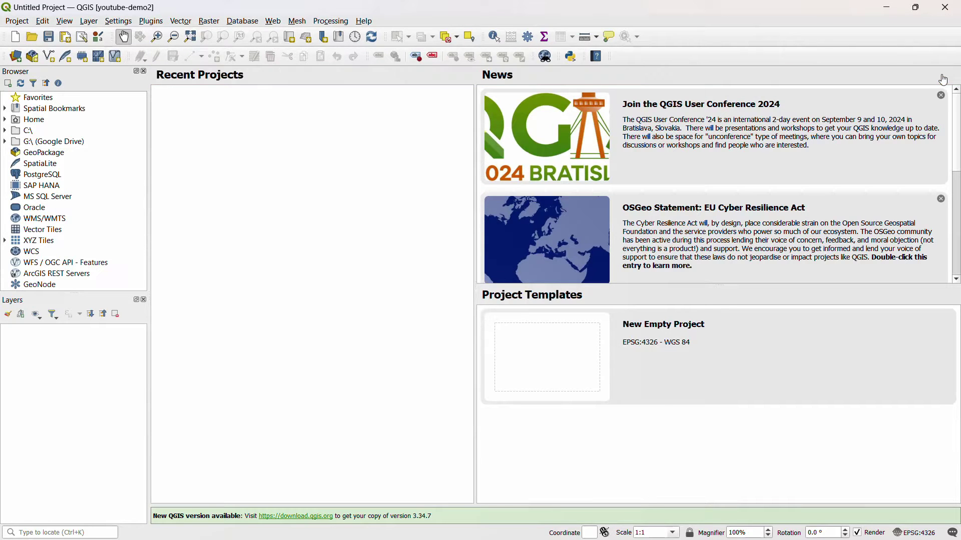
double_click(144, 14)
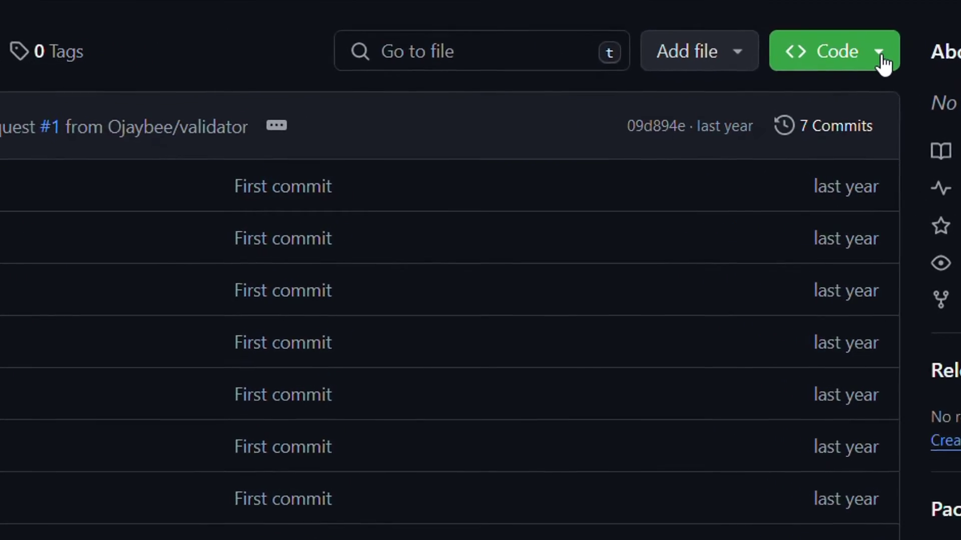
Show the ags-tools repository's clone and Download ZIP options from the green Code button.
left_click(837, 67)
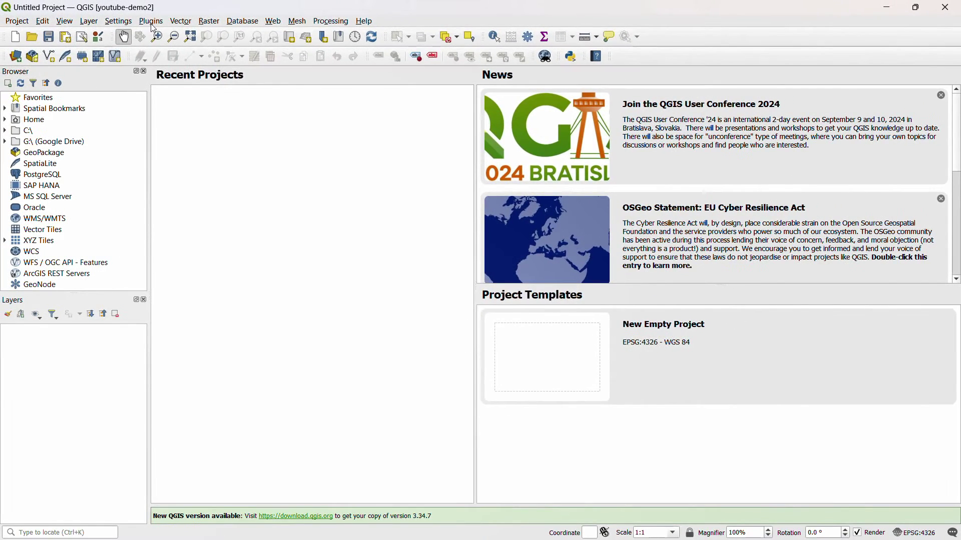
In Install from ZIP, select ags-tools-main.zip from the Documents _demo folder.
left_click(152, 21)
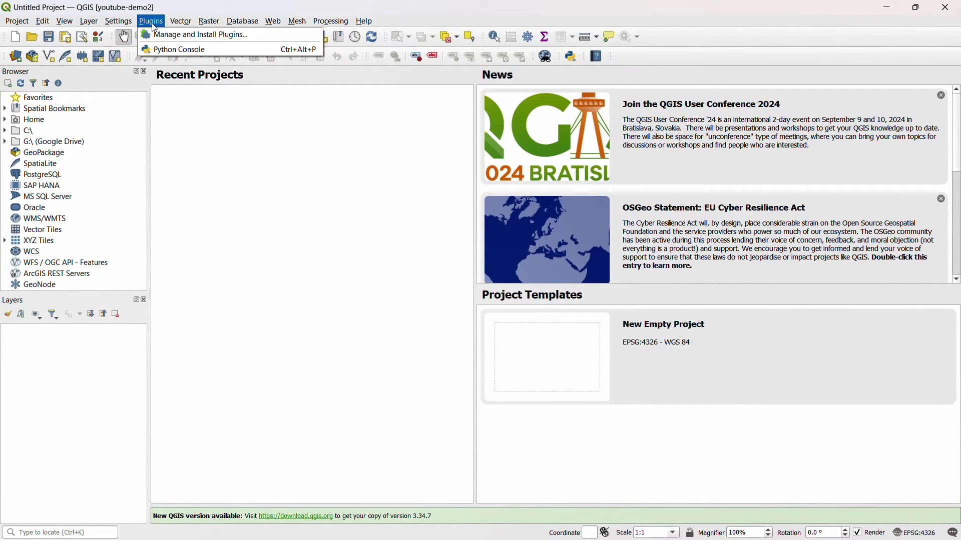
left_click(278, 41)
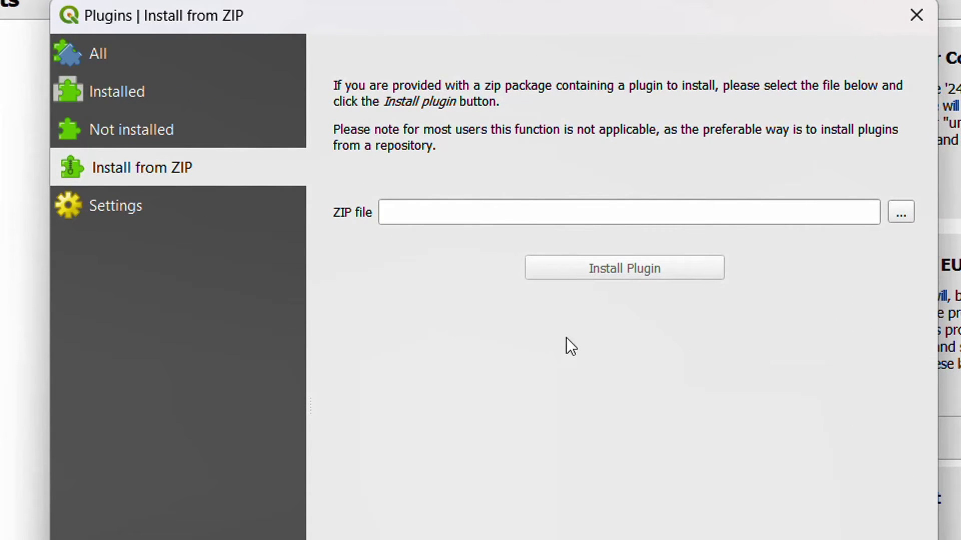
left_click(902, 213)
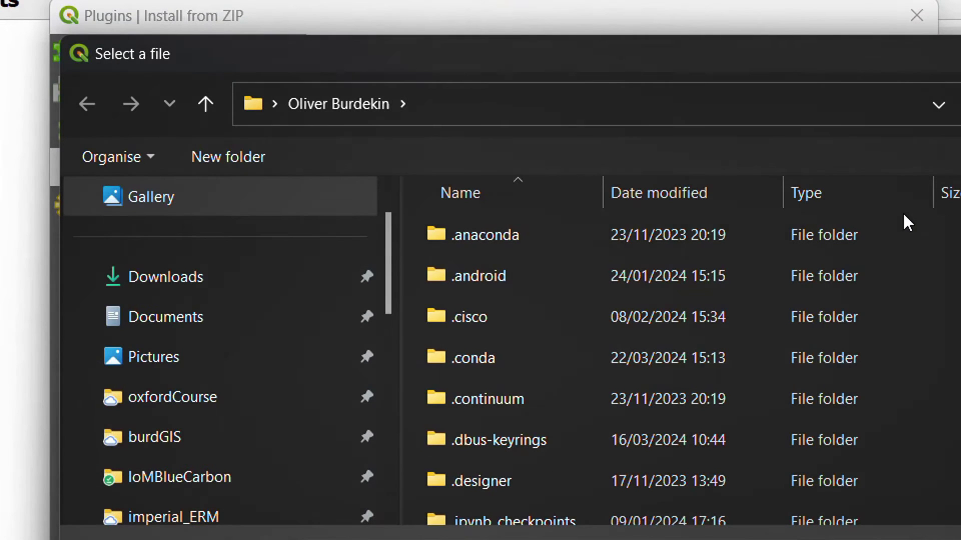
left_click(181, 323)
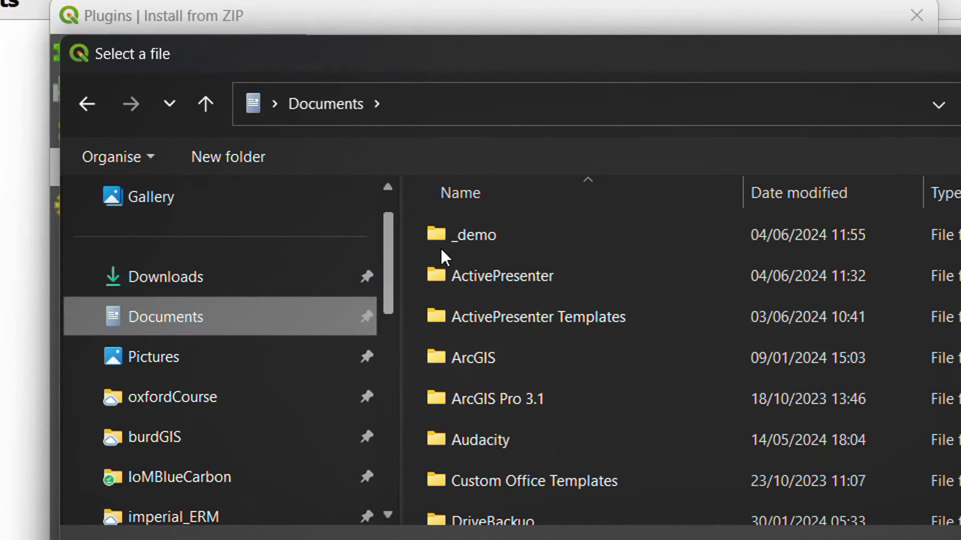
left_click(470, 236)
double_click(470, 236)
scroll(480, 276, "down", 2)
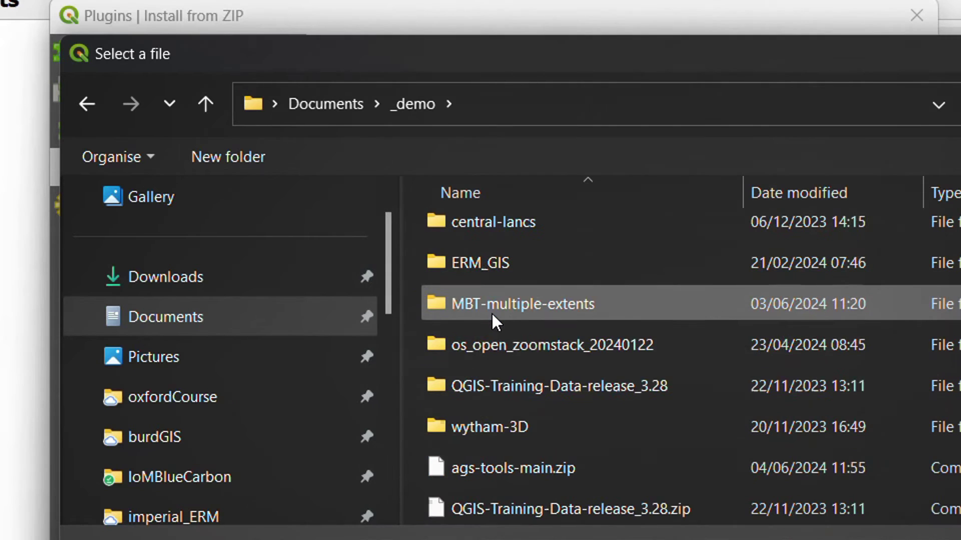
left_click(517, 472)
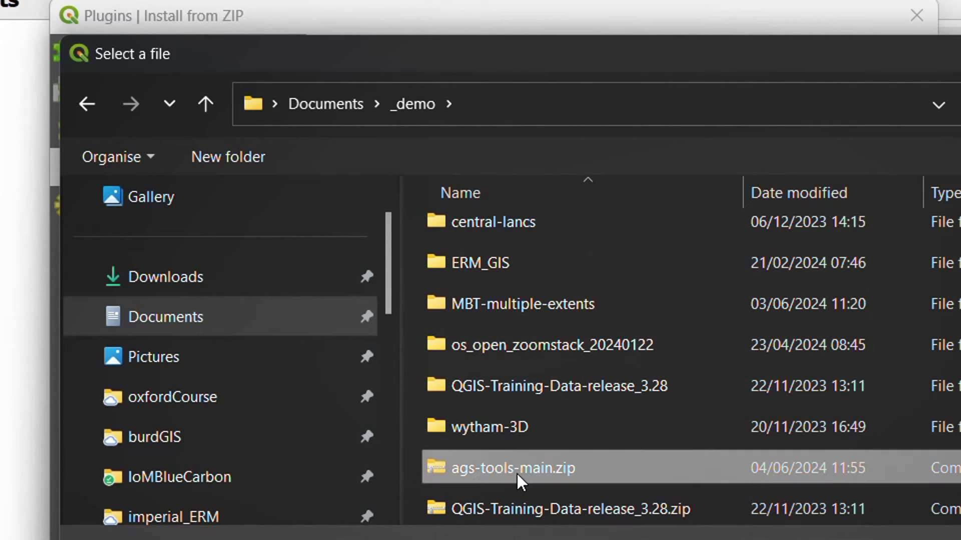
key("Return")
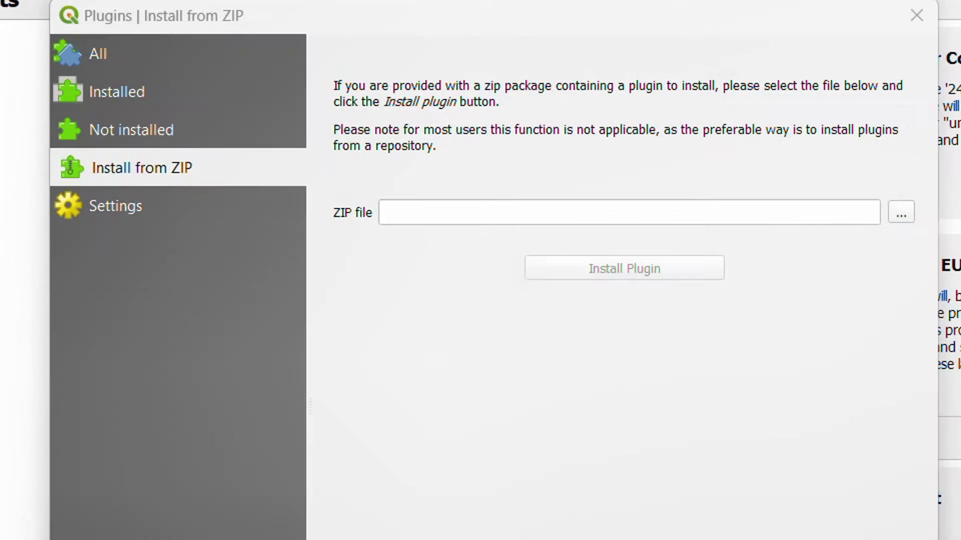
Install the plugin, accept the untrusted-source warning, and close the plugin installer.
left_click(641, 270)
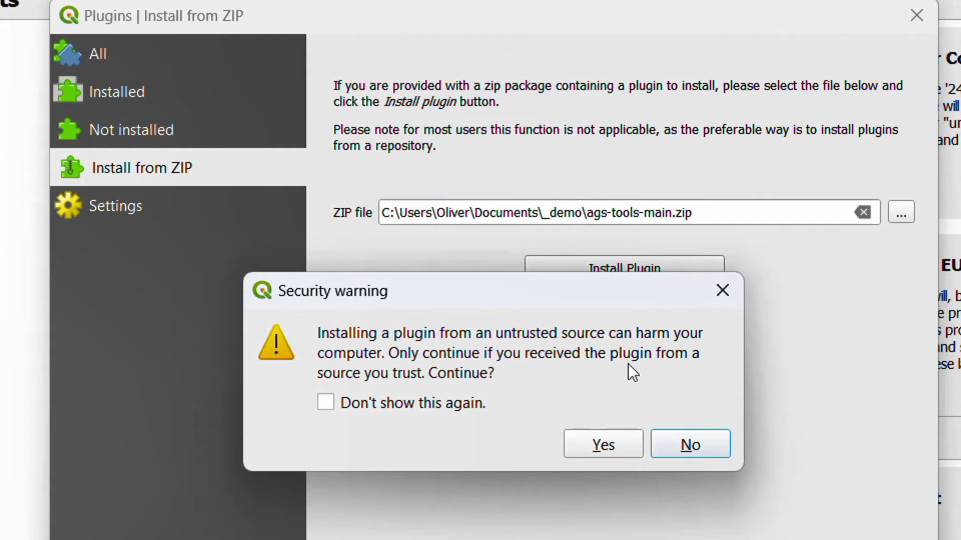
left_click(608, 446)
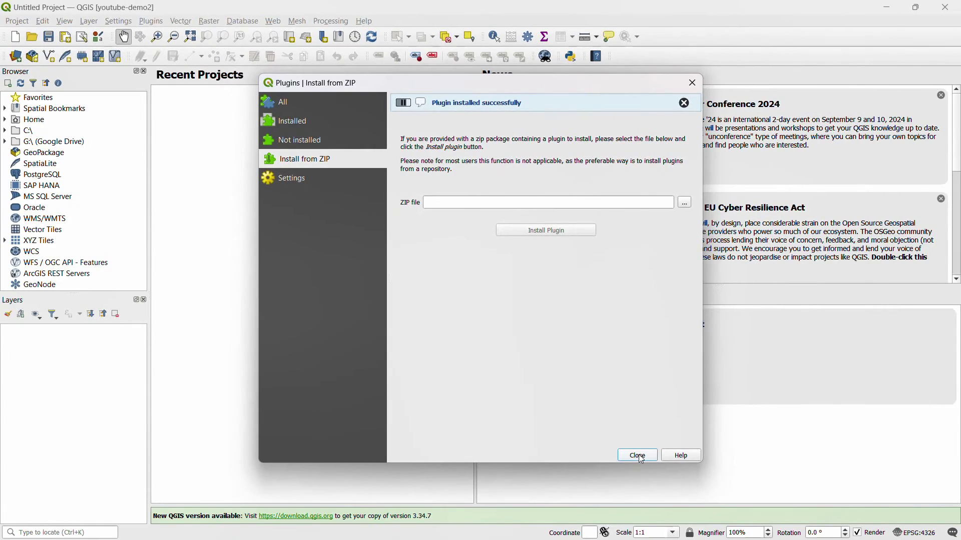
left_click(638, 456)
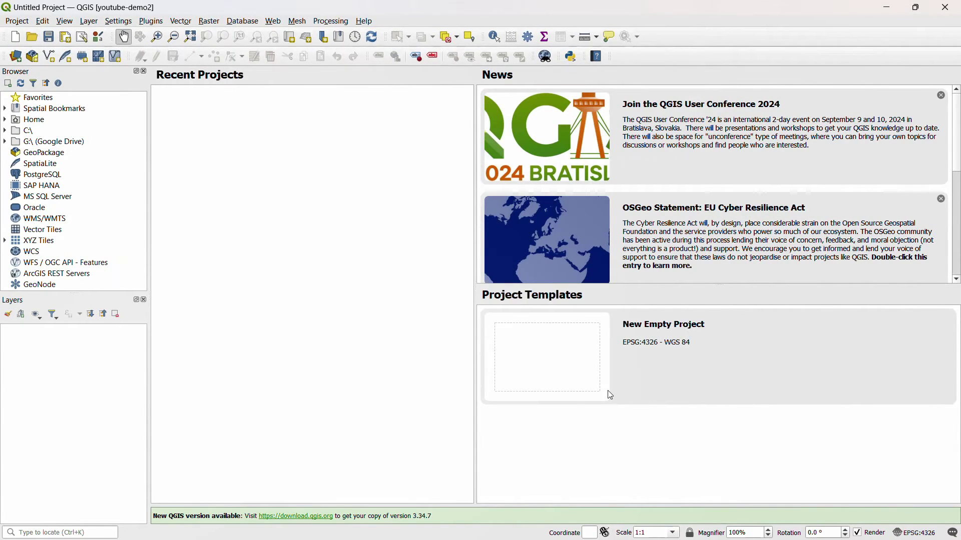
Open the Processing Toolbox and expand AGS tools to reveal AGS validator and AGS2DB.
left_click(332, 22)
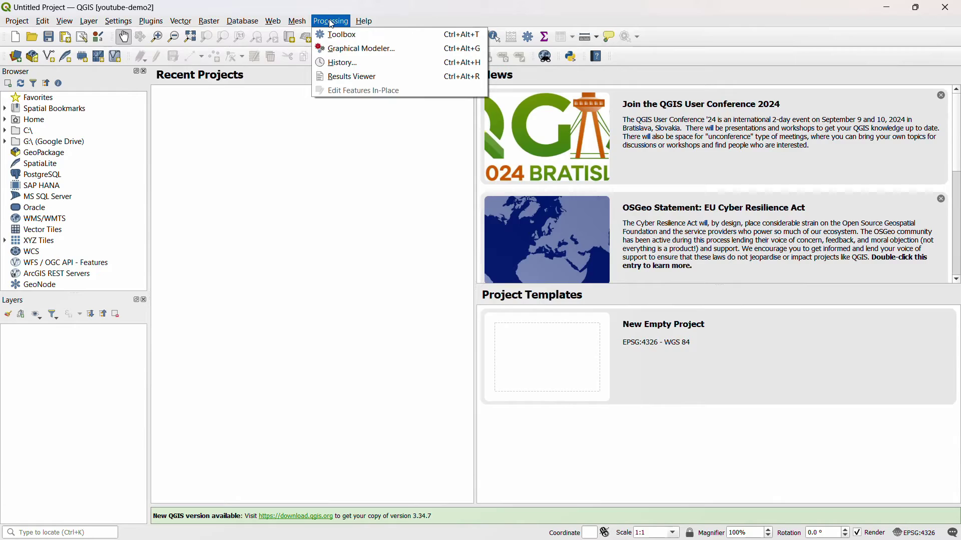
left_click(376, 39)
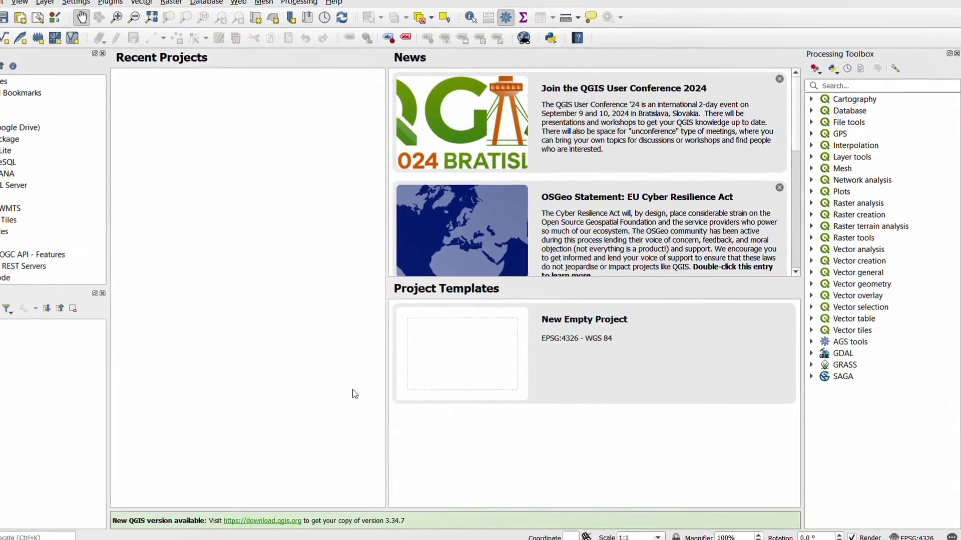
double_click(859, 341)
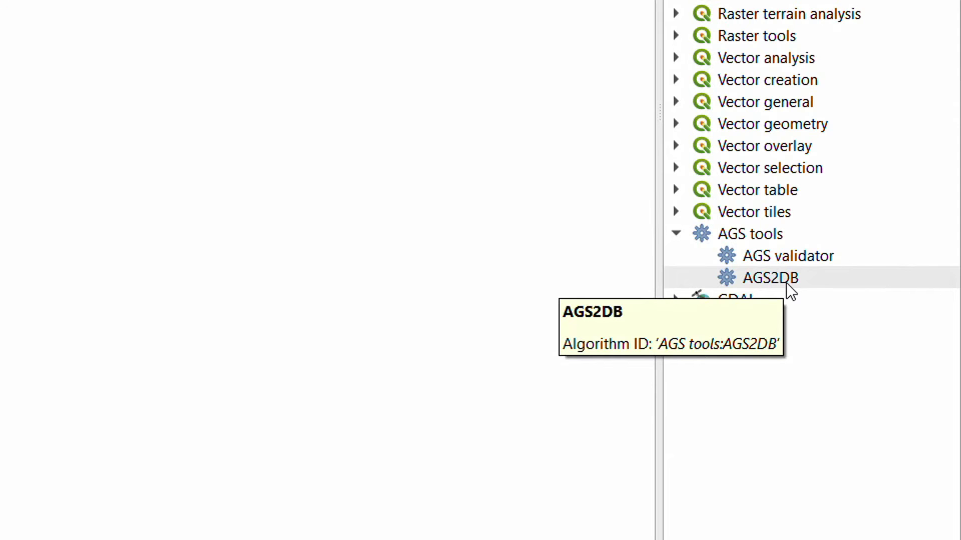
Run AGS2DB with Esholt.ags as input, saving output to the SpatiaLite file youtube.db.
double_click(786, 283)
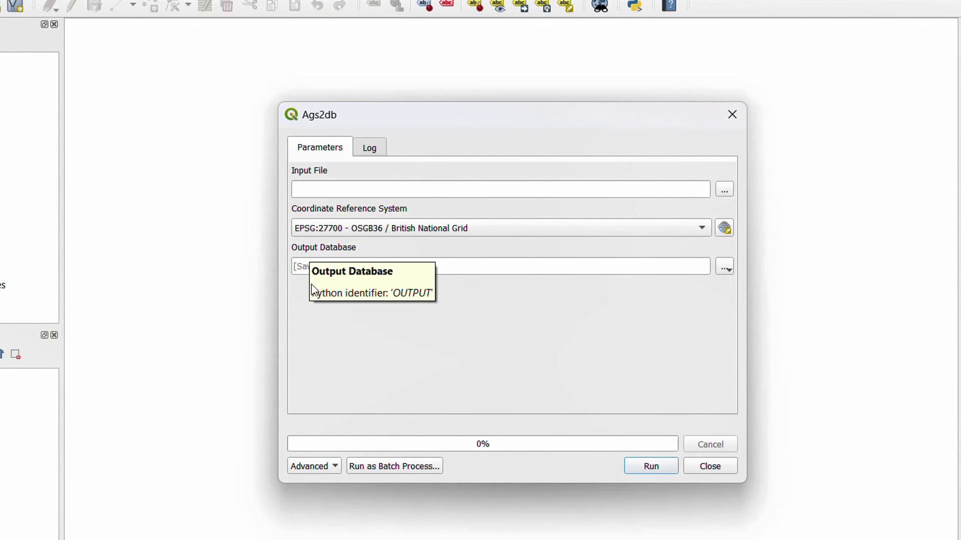
left_click(722, 191)
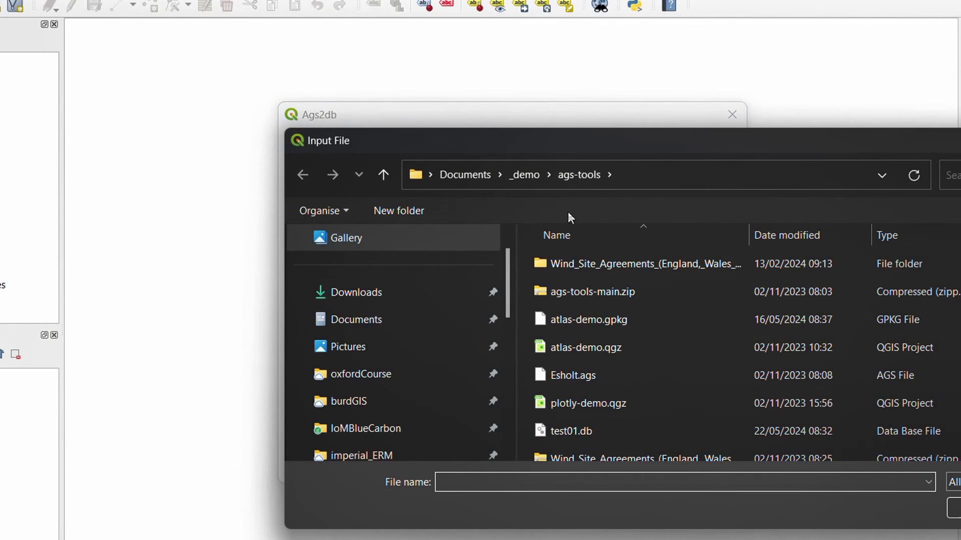
double_click(572, 376)
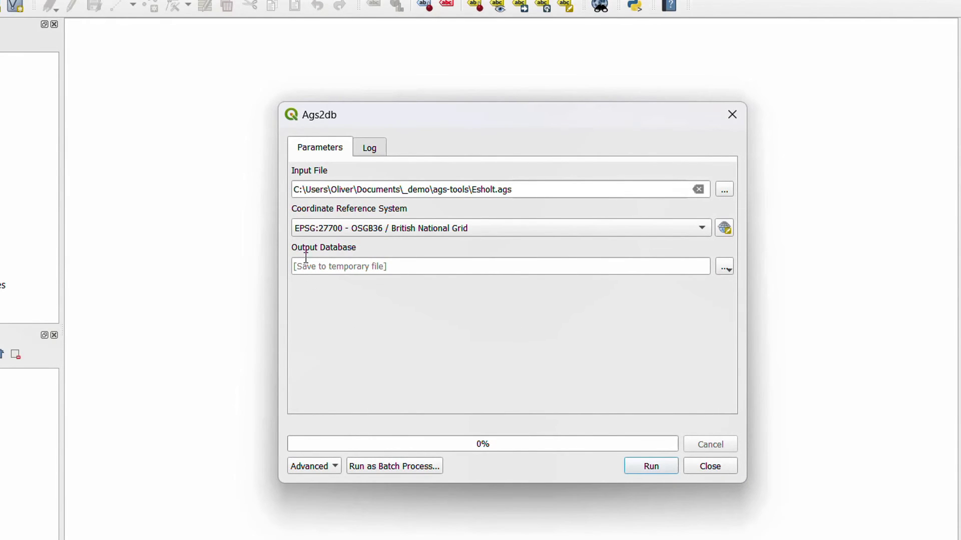
left_click(726, 270)
left_click(754, 305)
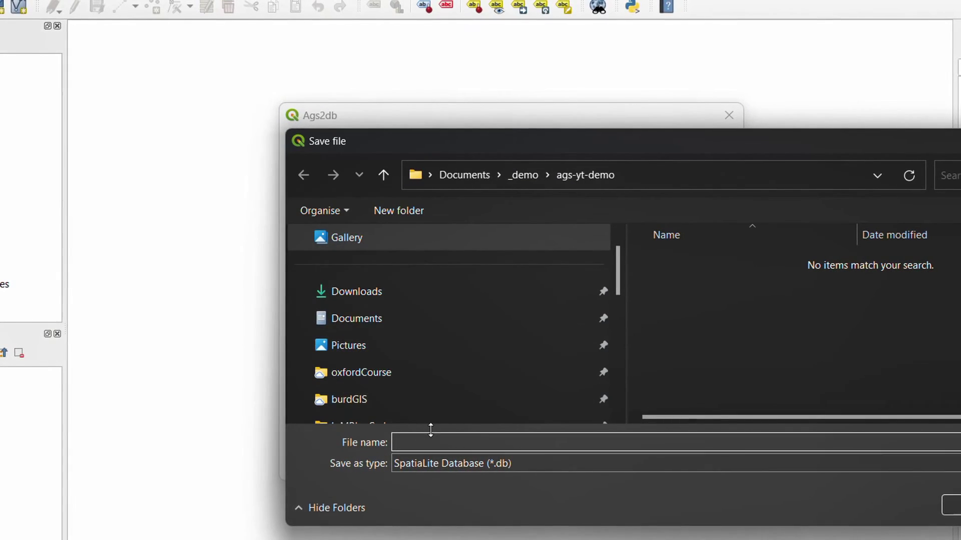
type("youtube")
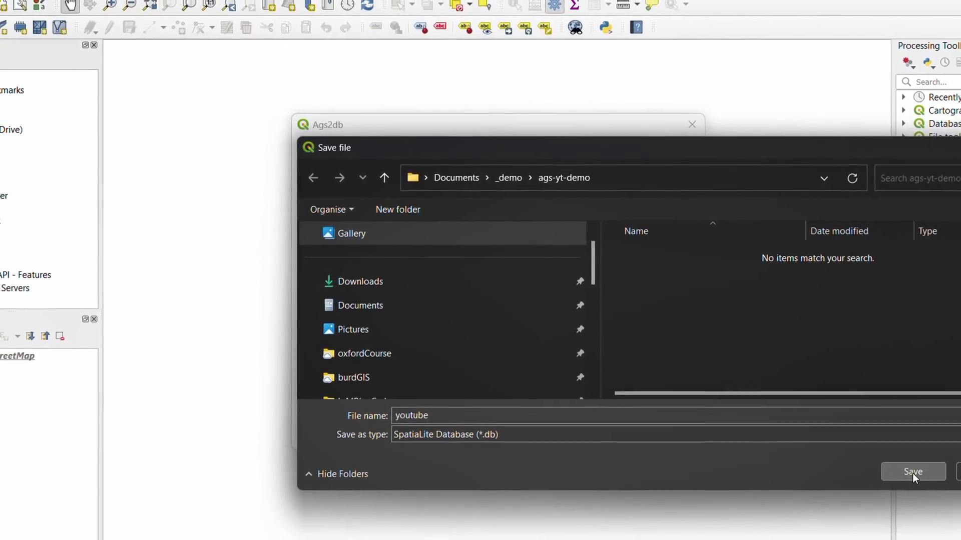
left_click(933, 483)
left_click(610, 424)
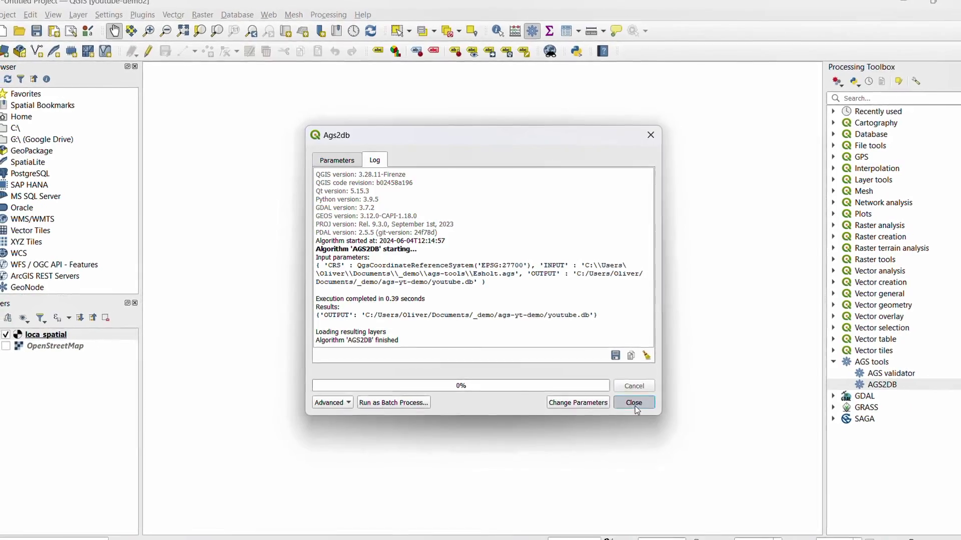
Close the Ags2db dialog, zoom to the boreholes, and display them over the OpenStreetMap basemap.
left_click(640, 408)
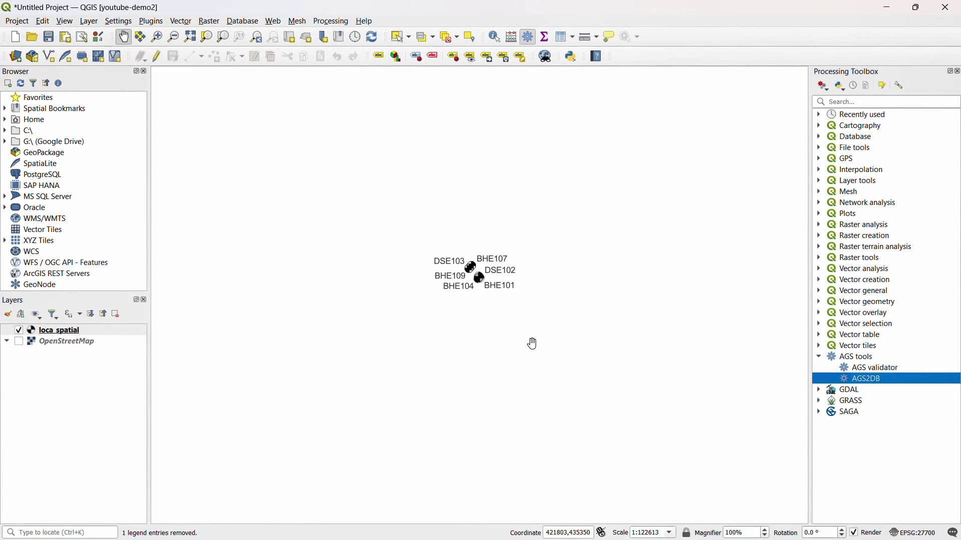
scroll(478, 276, "up", 3)
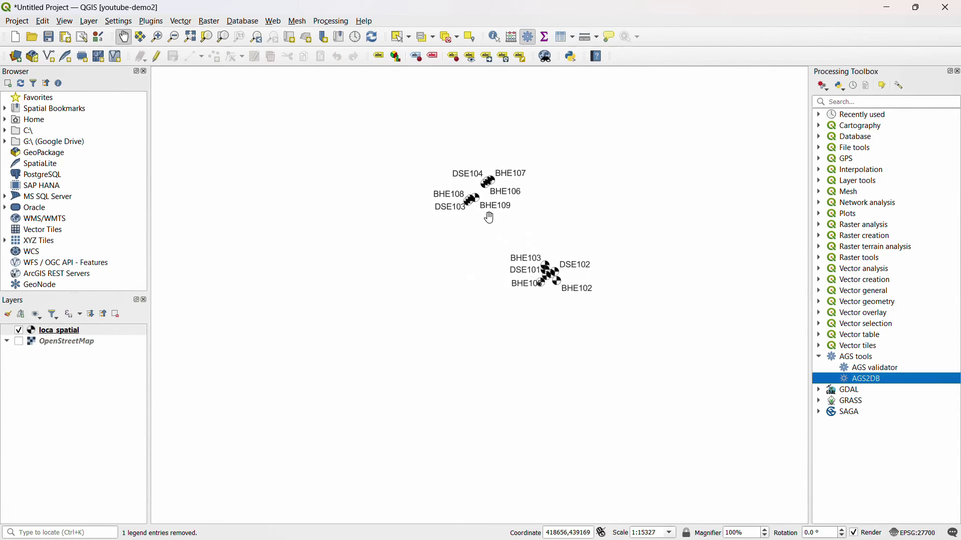
left_click_drag(489, 218, 388, 225)
scroll(480, 275, "up", 2)
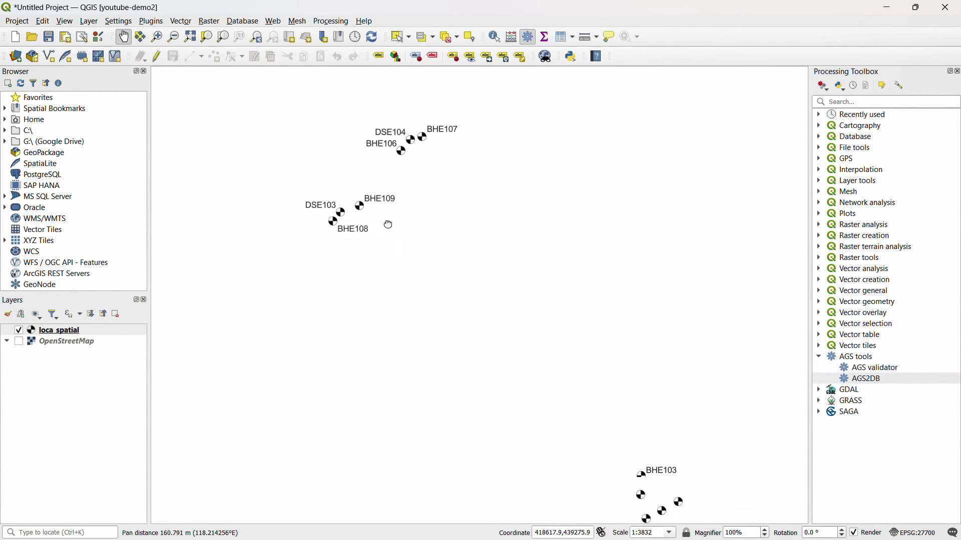
scroll(371, 217, "down", 1)
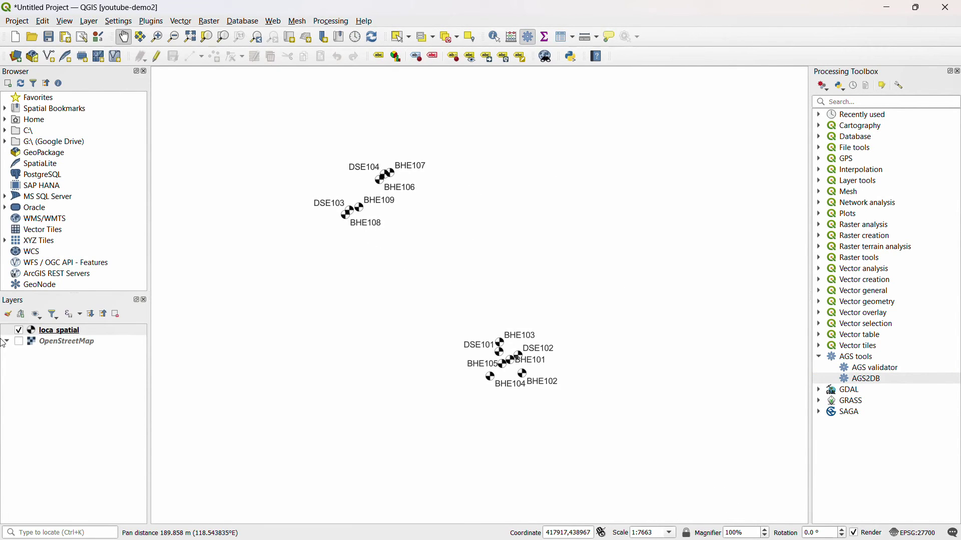
left_click(19, 343)
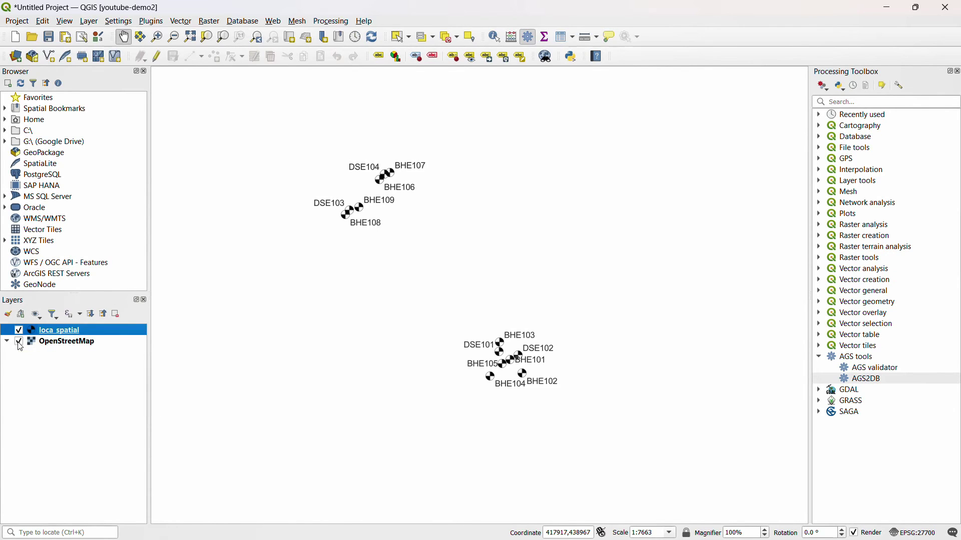
left_click_drag(534, 155, 553, 146)
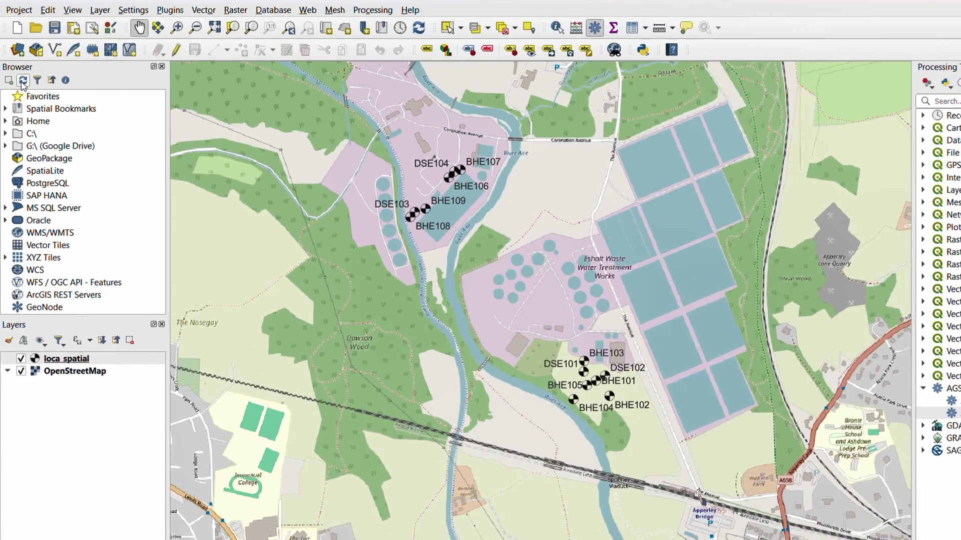
Expand SpatiaLite and the youtube database in the Browser, scrolling through tables such as ABBR and LOCA.
left_click(20, 84)
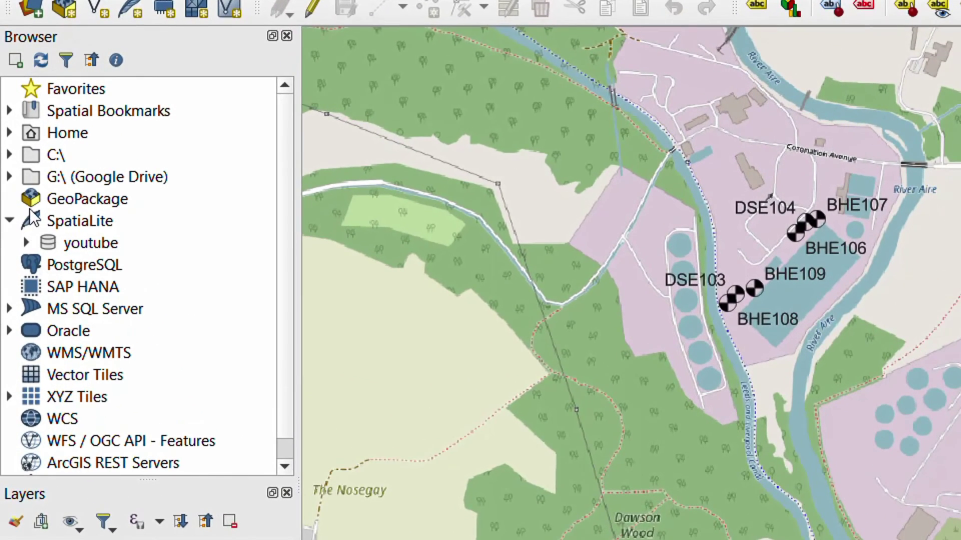
left_click(26, 244)
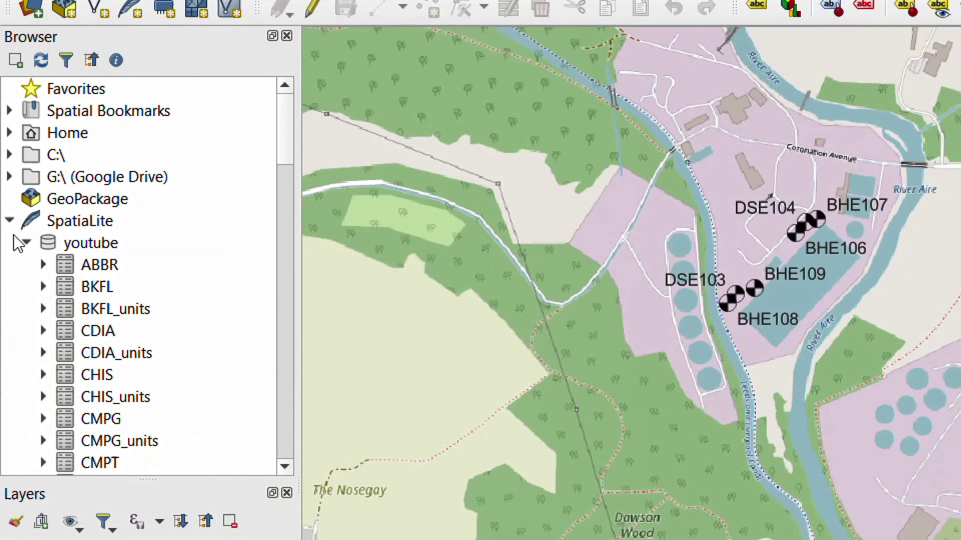
scroll(114, 277, "down", 2)
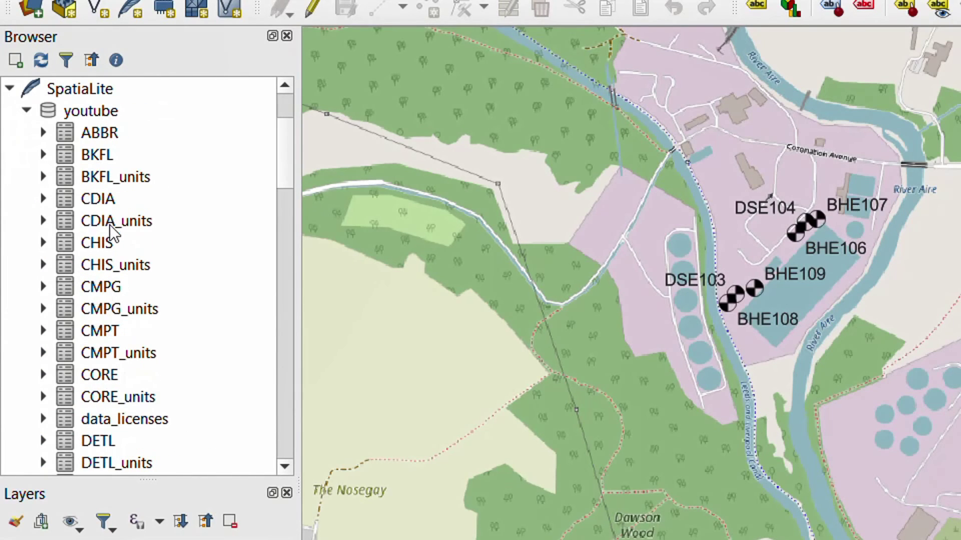
scroll(112, 230, "down", 4)
scroll(115, 221, "down", 10)
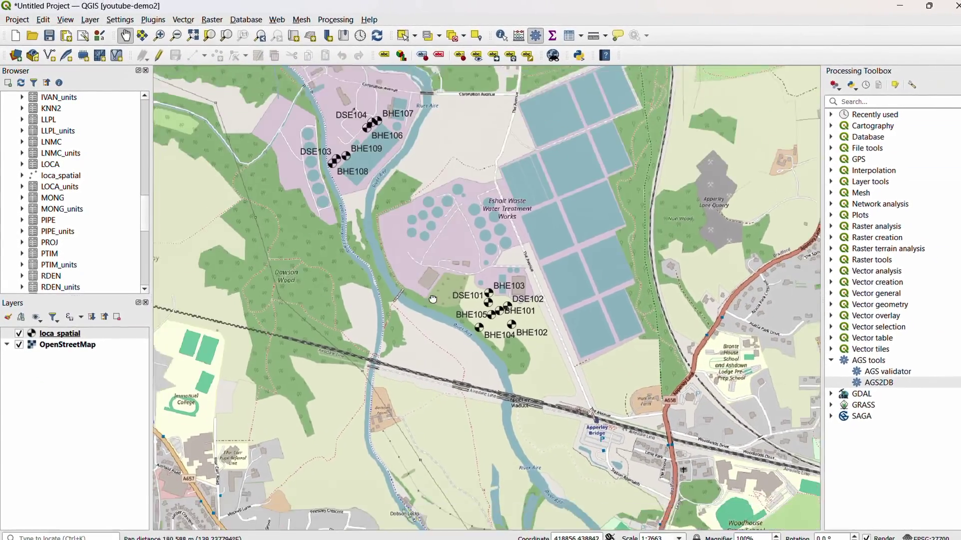
left_click_drag(468, 344, 466, 373)
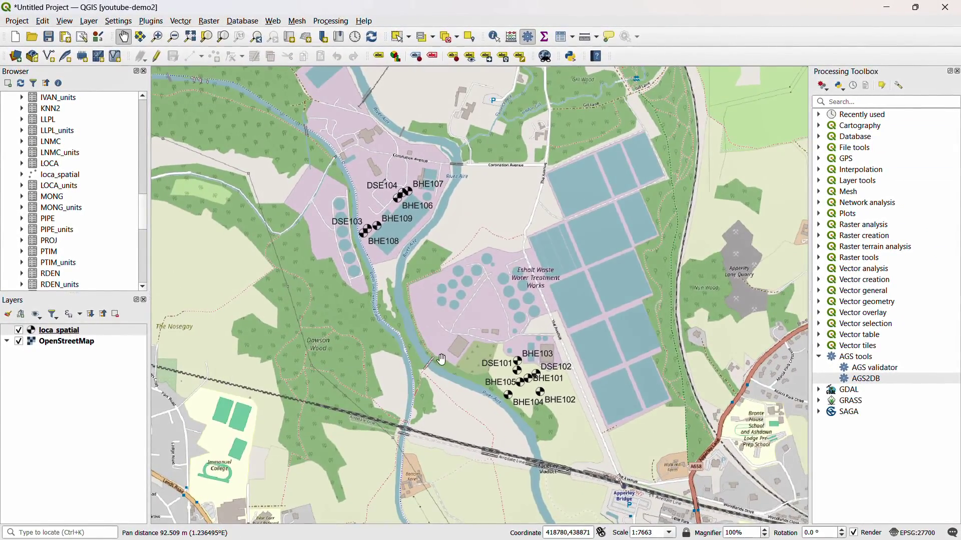